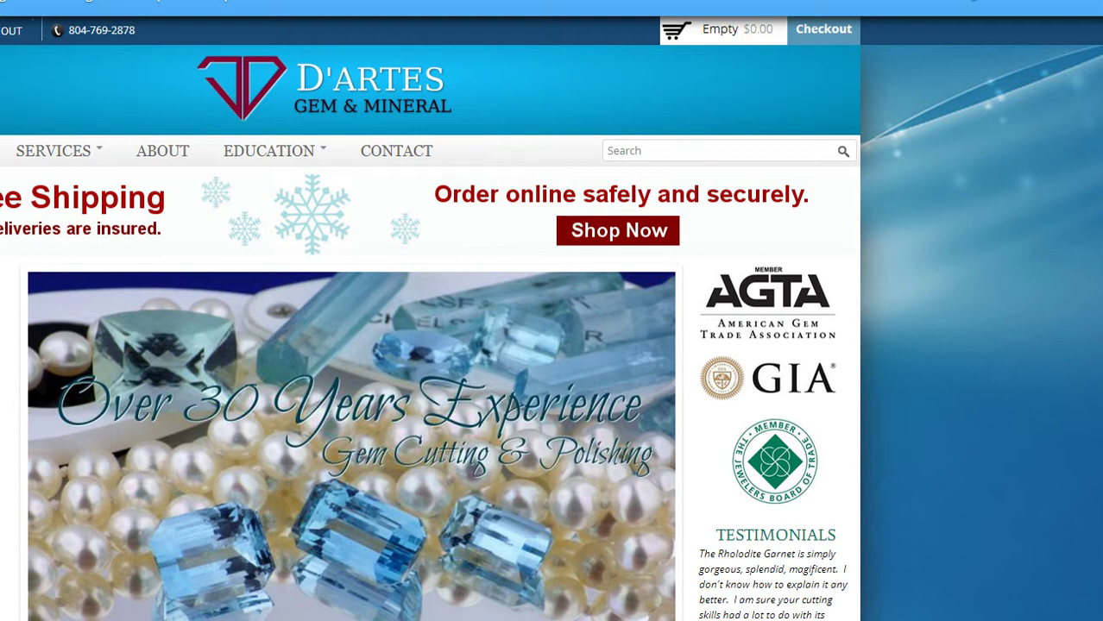
- Filter the site's Content list to Ad Push items to find Christmas Ad 1
scroll(1064, 562, "down", 10)
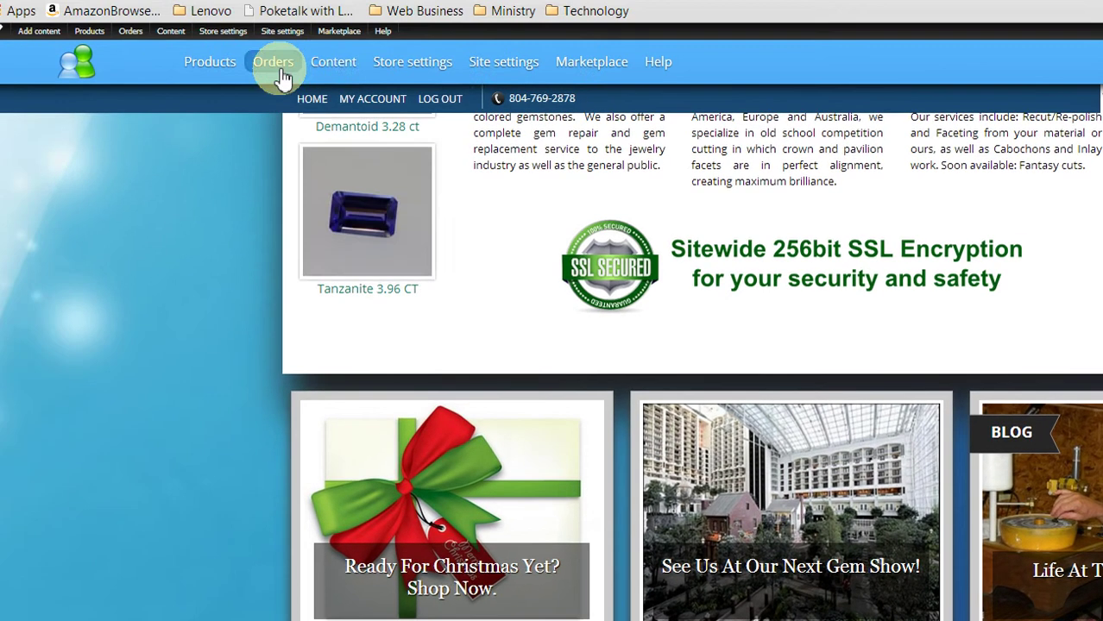
mouse_move(298, 104)
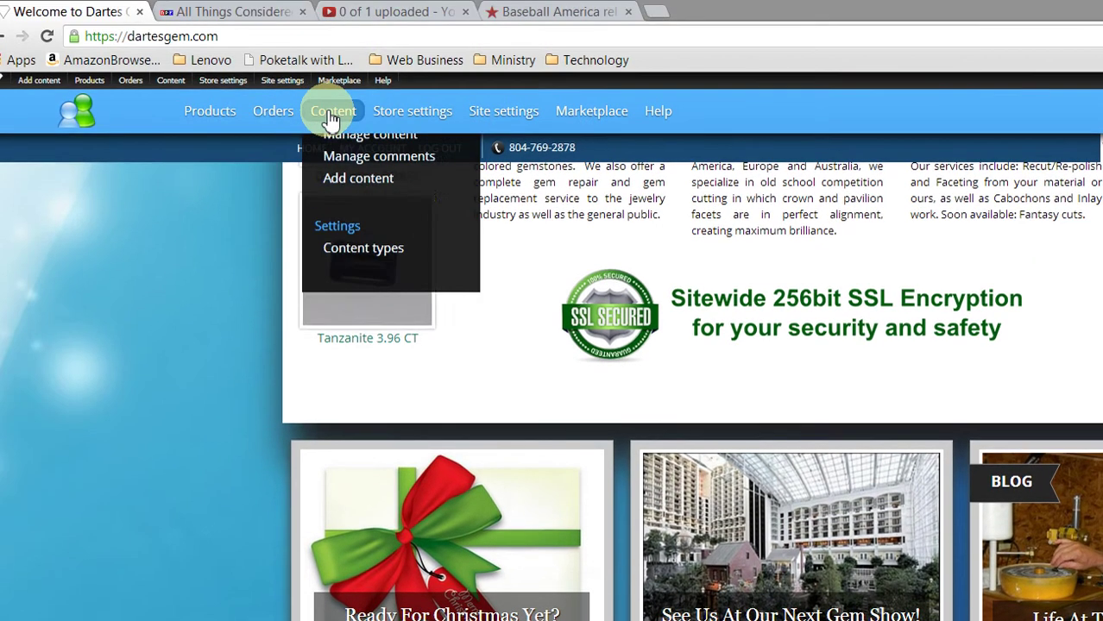
left_click(331, 106)
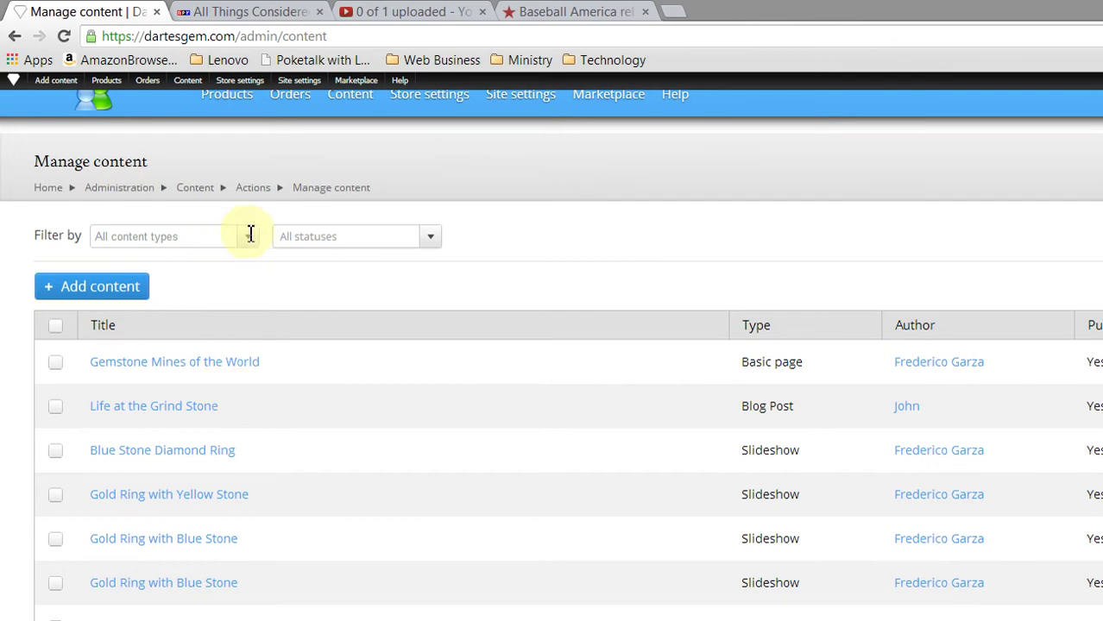
left_click(247, 236)
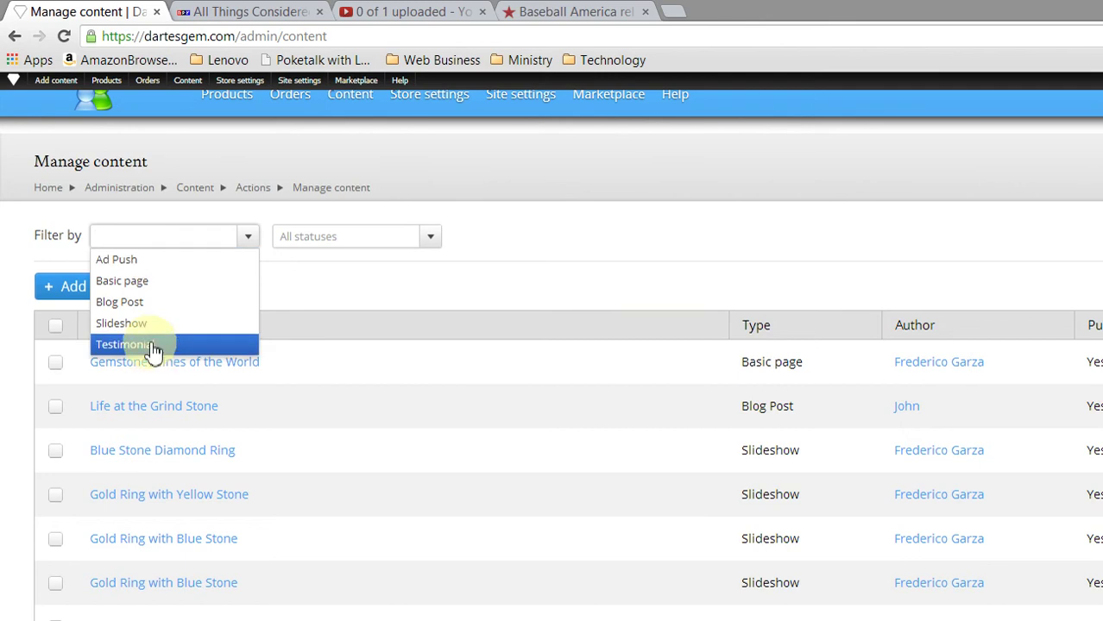
left_click(131, 261)
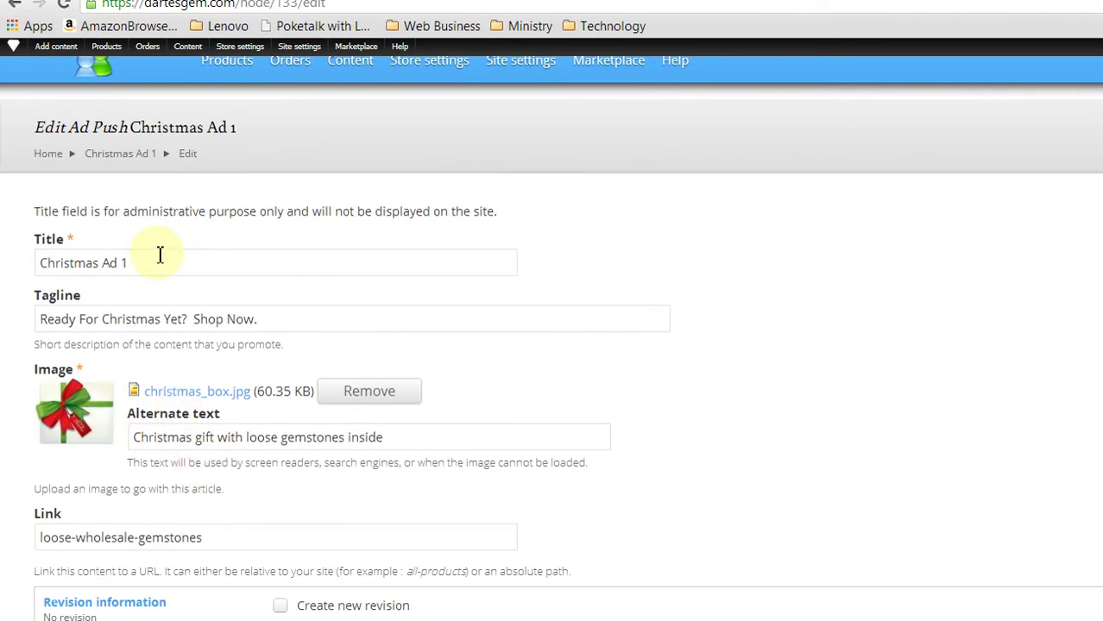
- Retitle the ad 'Valentine's Day Ad' and replace 'Christmas' with 'Valentine's' in the tagline
left_click_drag(148, 263, 19, 273)
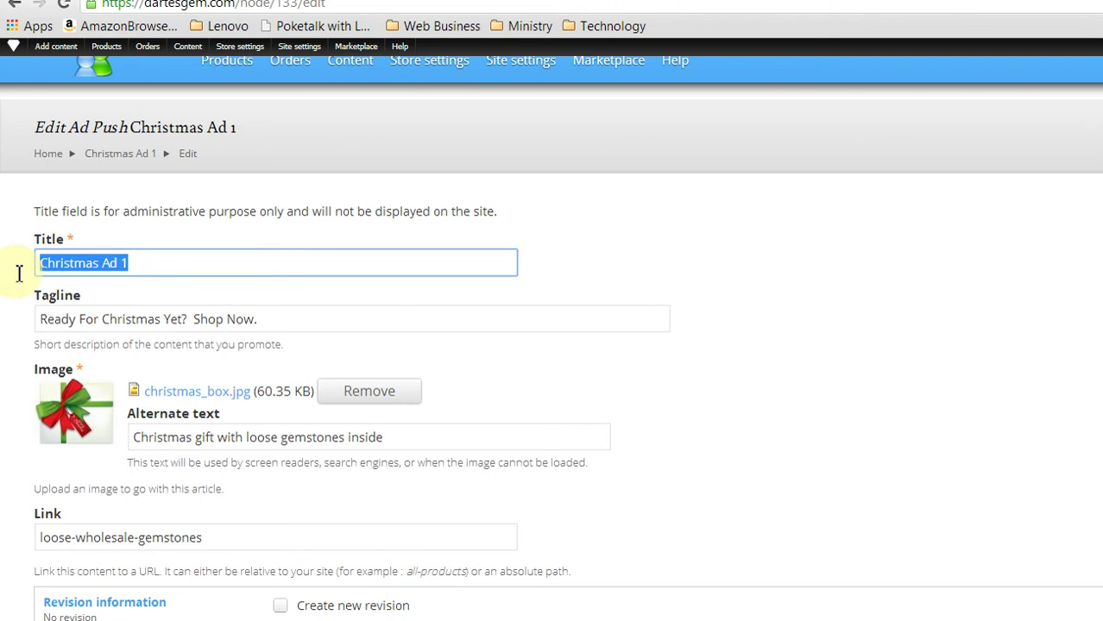
type("Valentin")
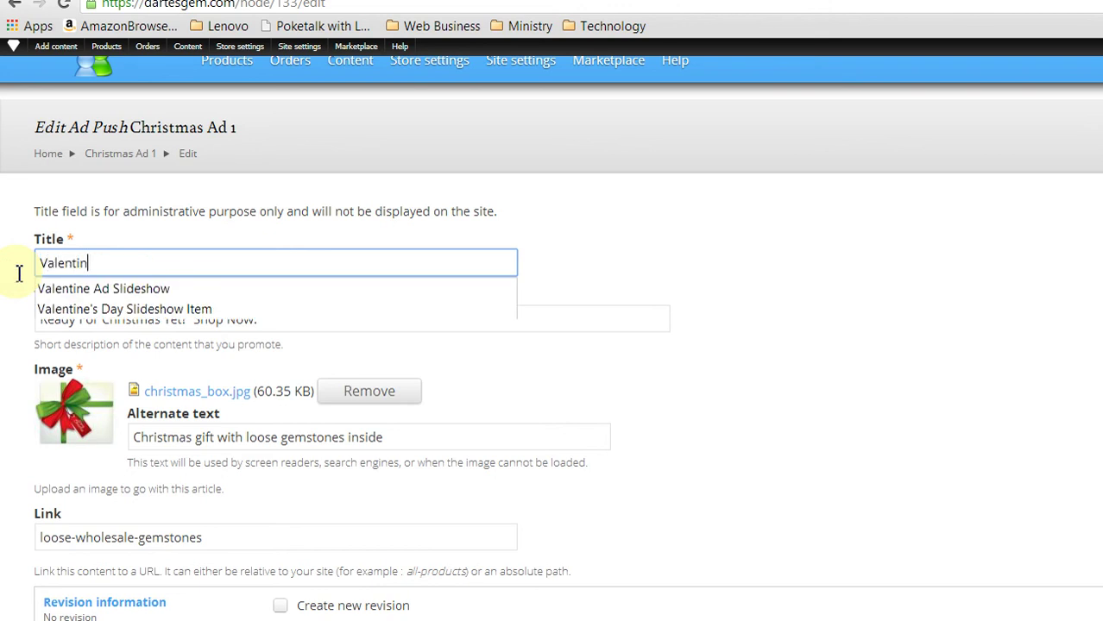
type("e's ")
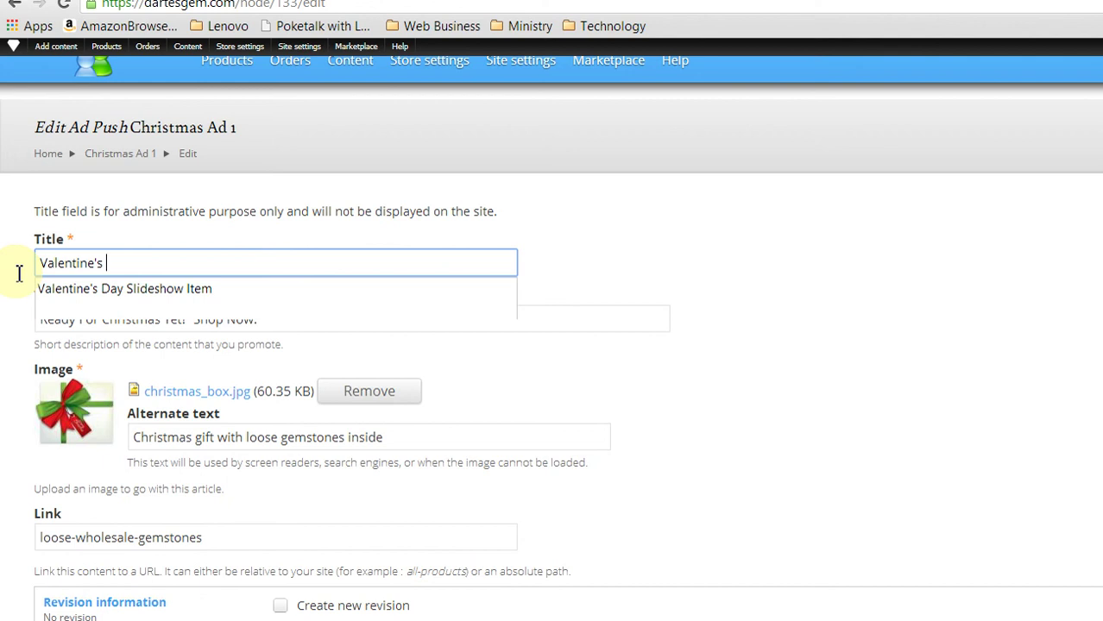
type("Day Ad")
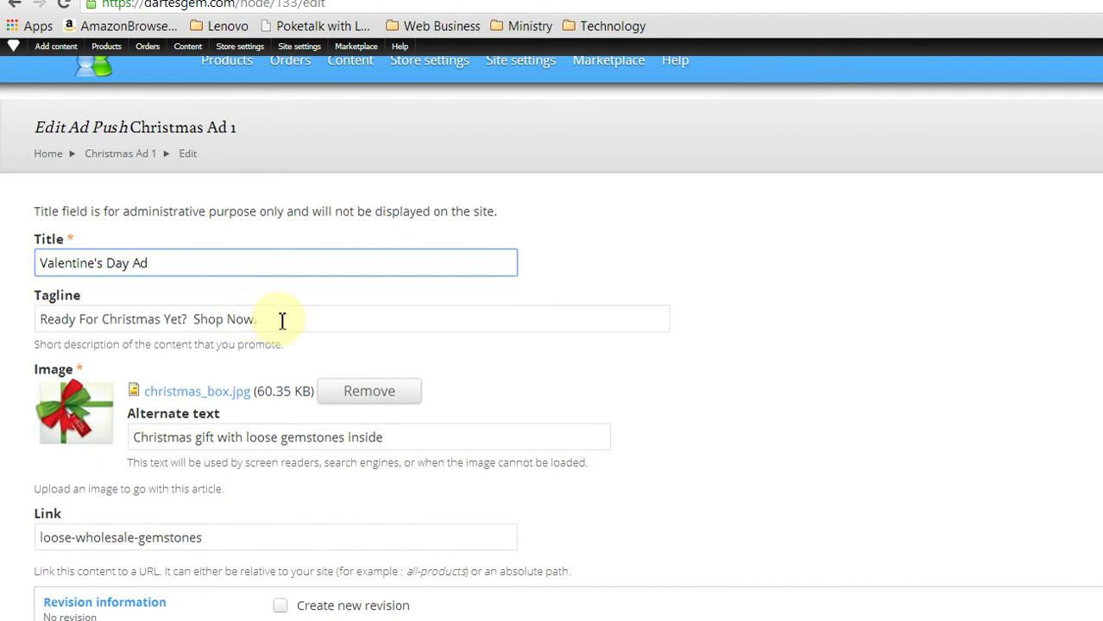
left_click(282, 321)
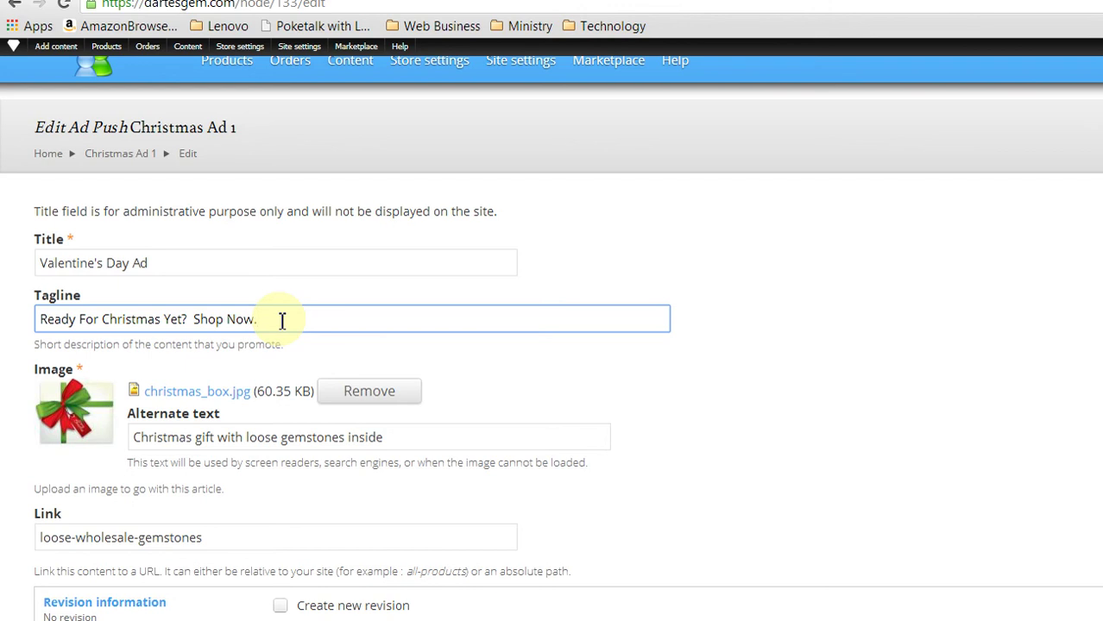
double_click(152, 320)
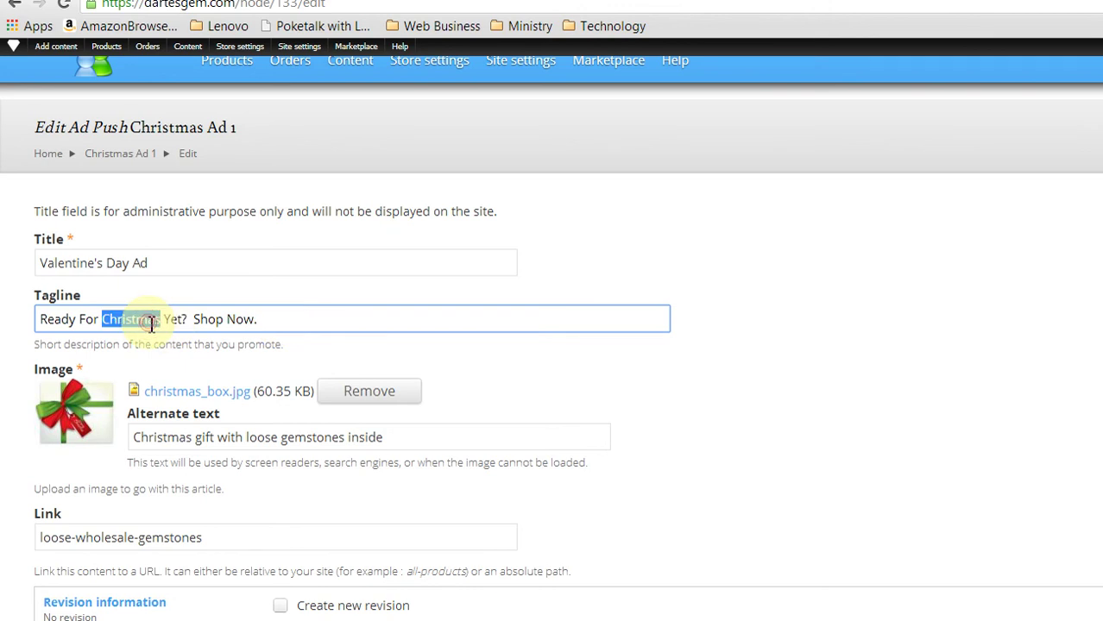
type("Valenti")
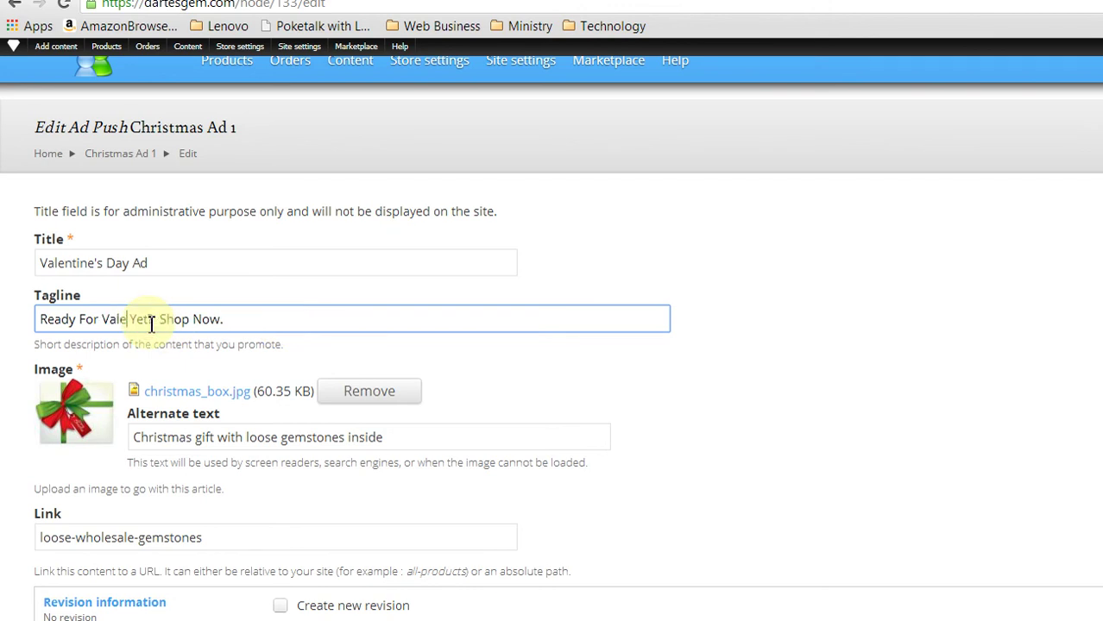
type("ne's")
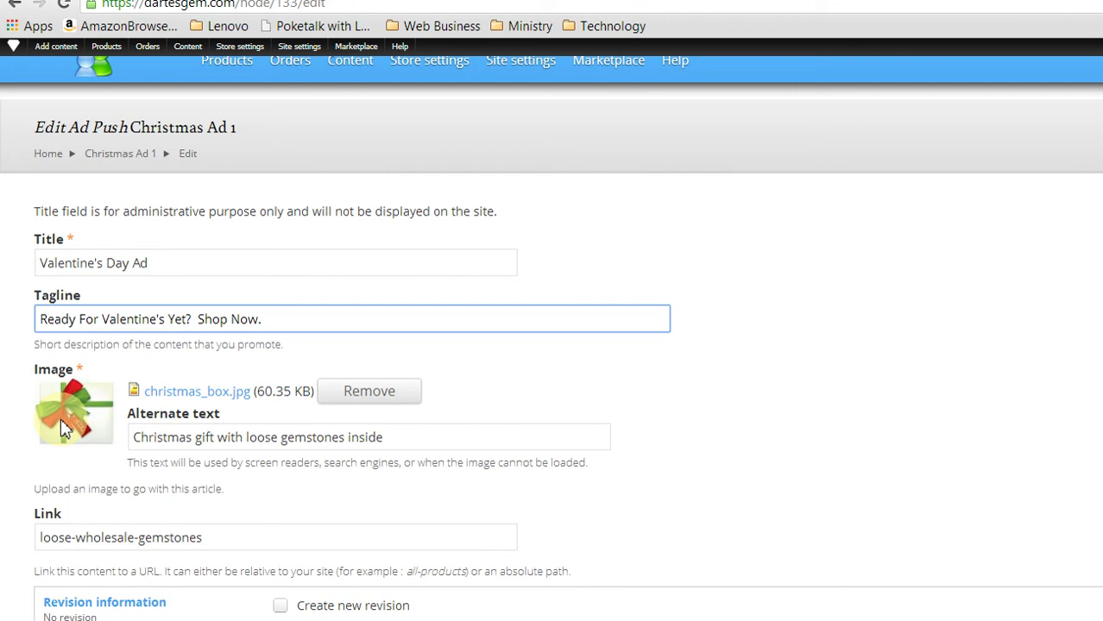
- Remove the christmas_box.jpg image and bring up the file picker for a replacement
left_click(377, 394)
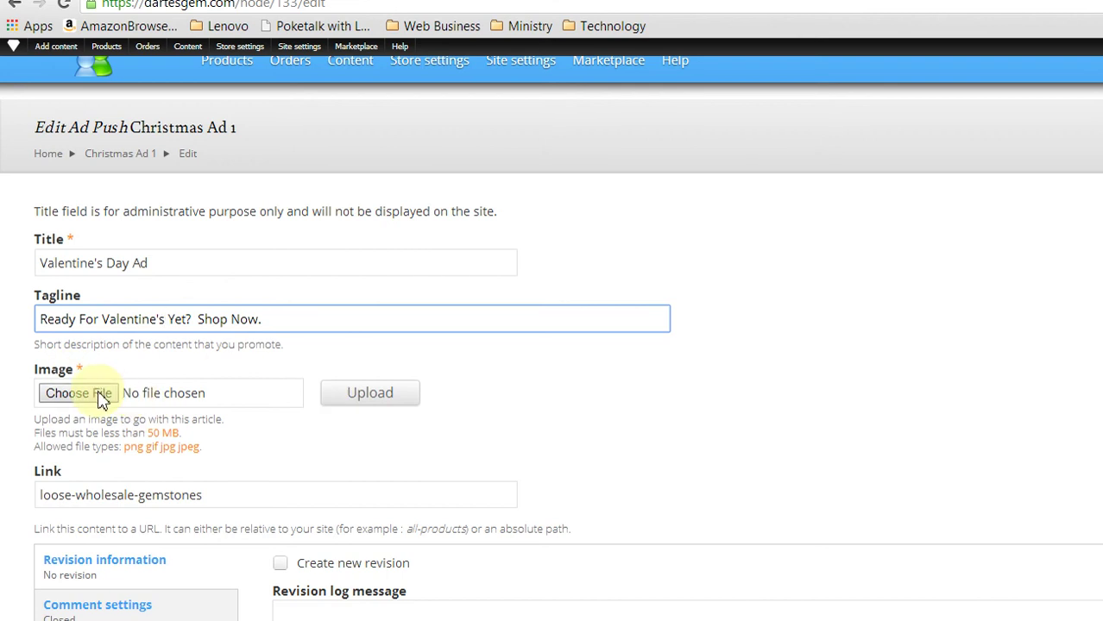
left_click(100, 398)
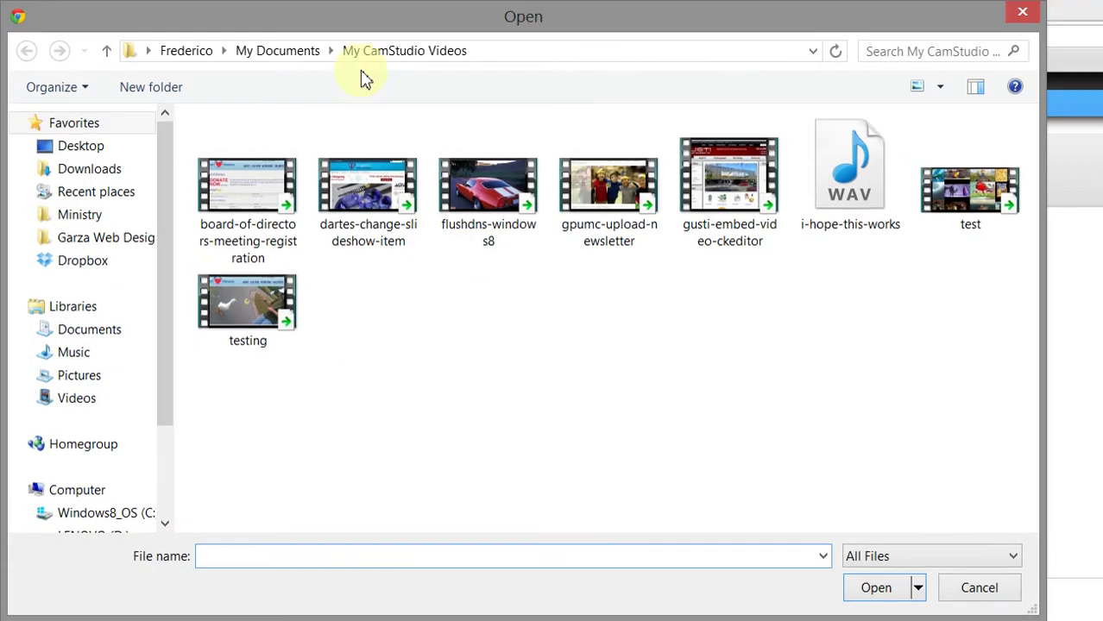
- Choose Valentines-Day-1.jpg from Garza Web Design/customers/Dartez/images/stolen as the new image
left_click(108, 239)
double_click(259, 172)
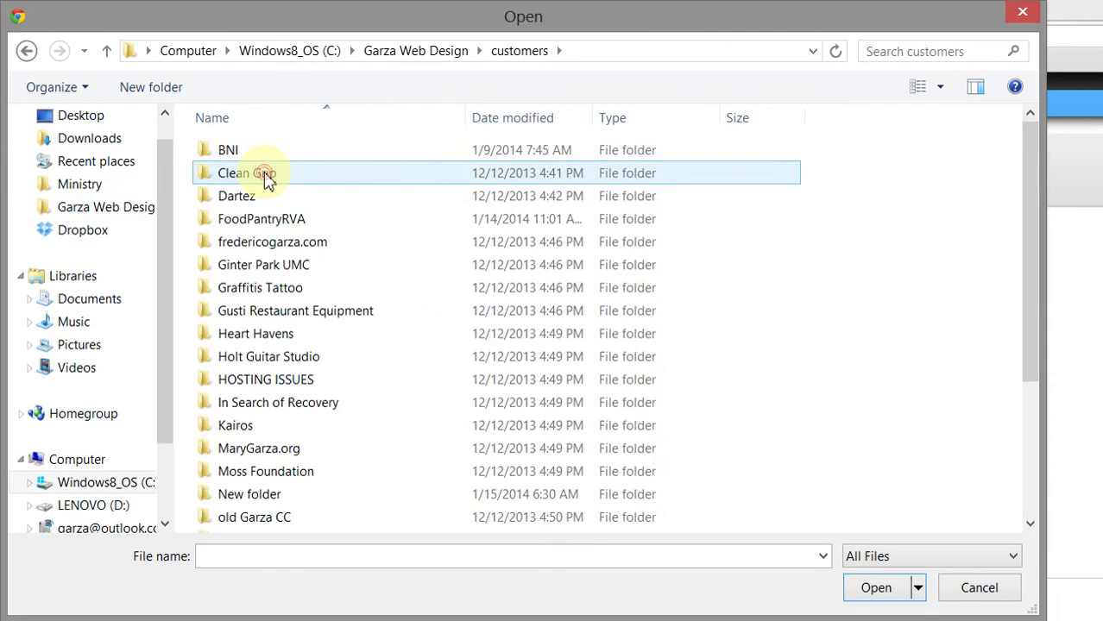
double_click(249, 198)
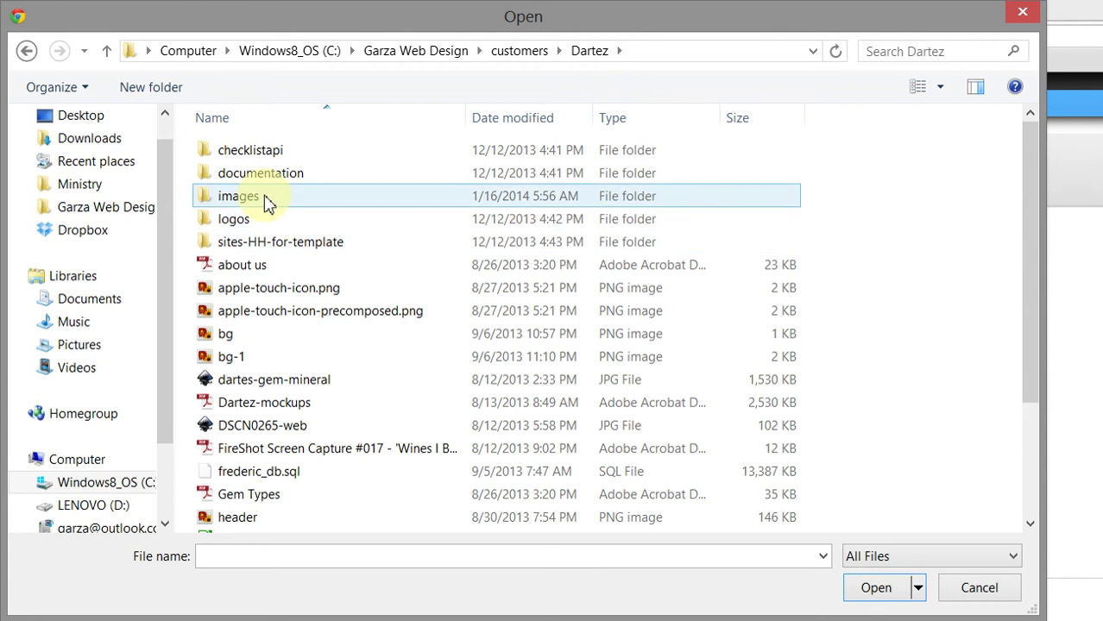
double_click(268, 200)
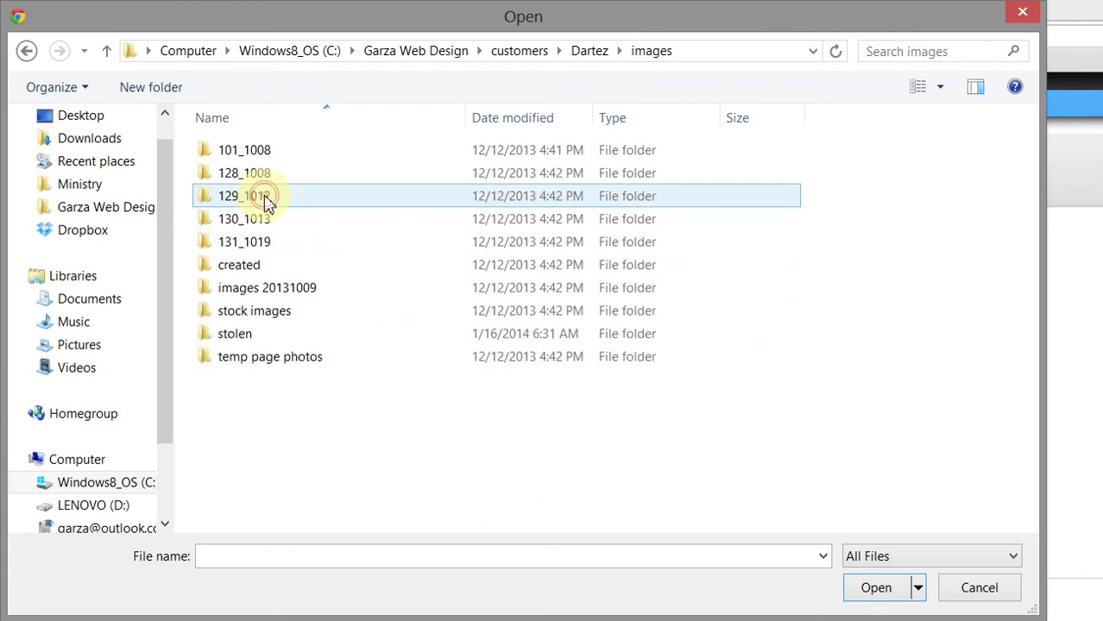
double_click(245, 339)
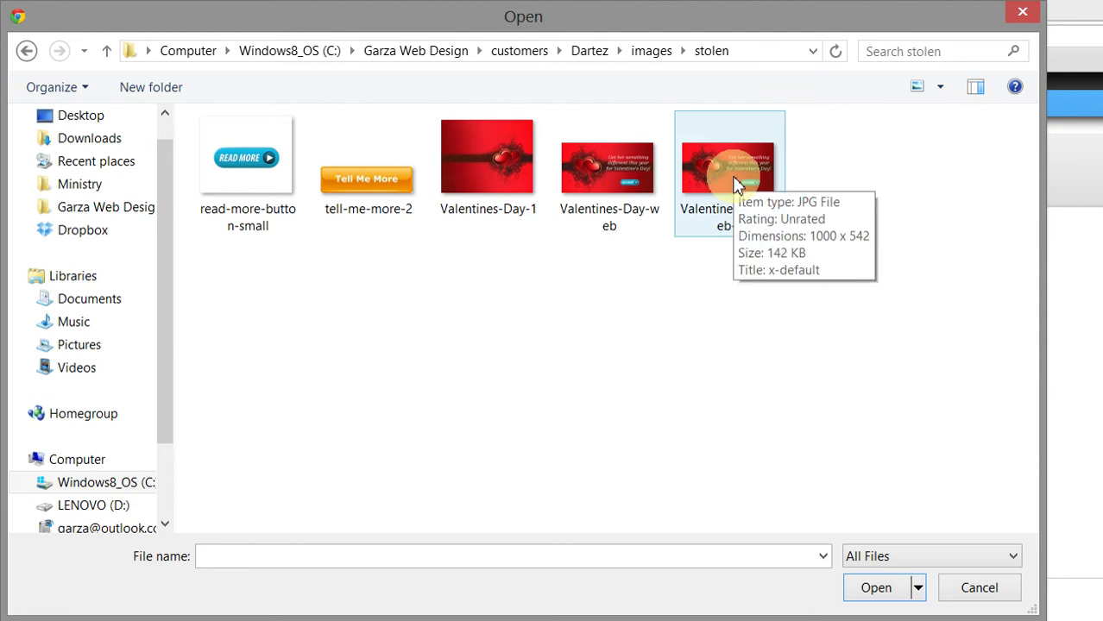
left_click(506, 170)
left_click(865, 585)
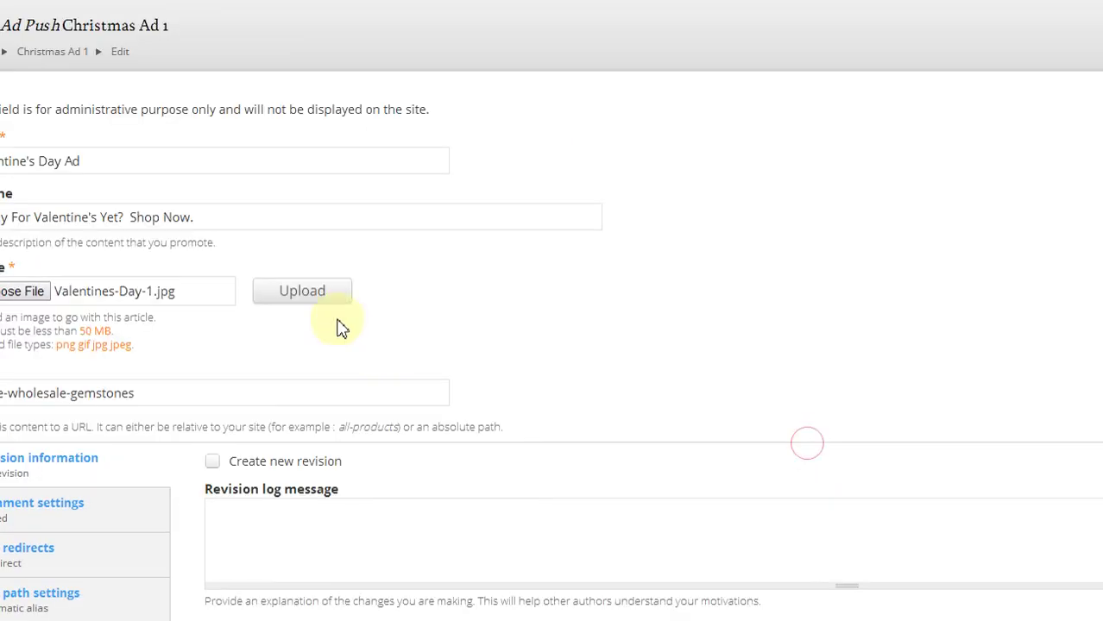
- Upload the hearts image and give it alternate text 'Valentines Day Ad for loose gemstones'
left_click(323, 302)
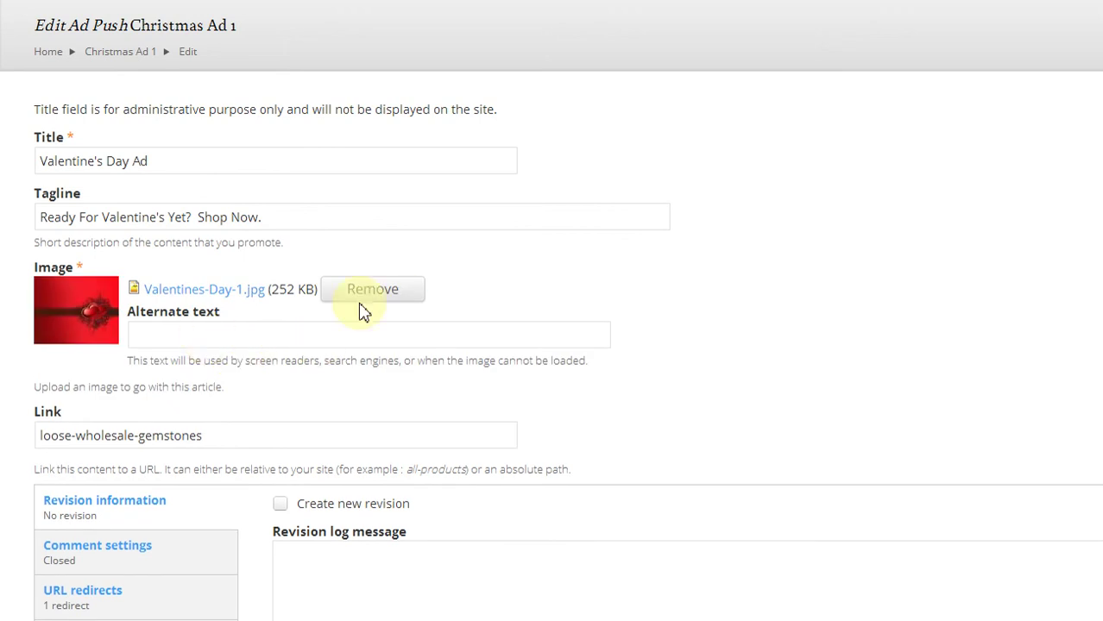
left_click(243, 342)
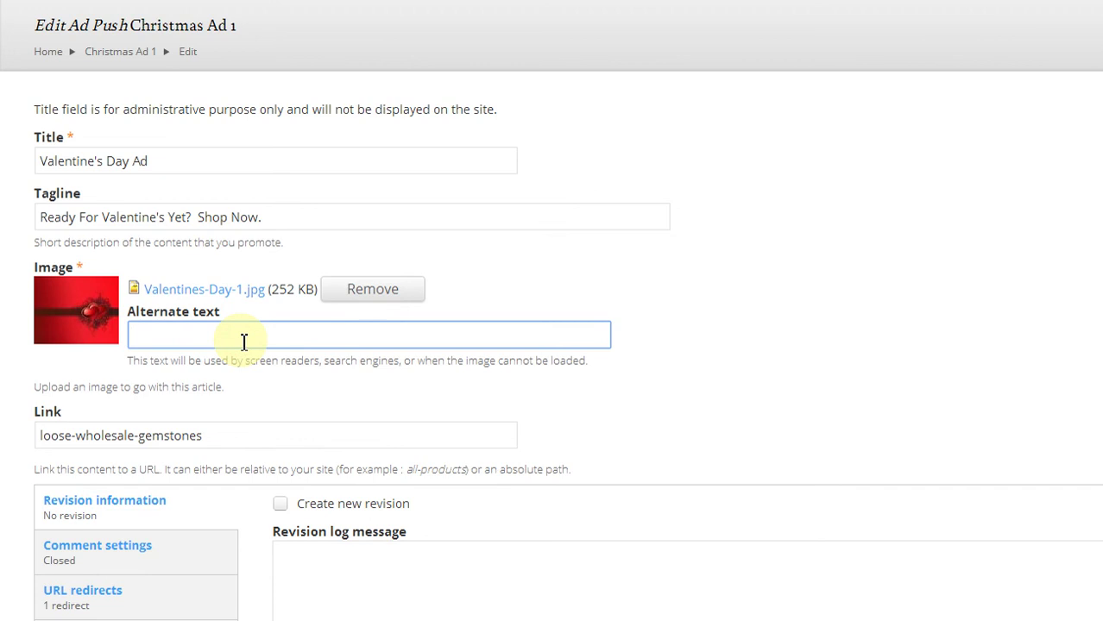
type("Valen")
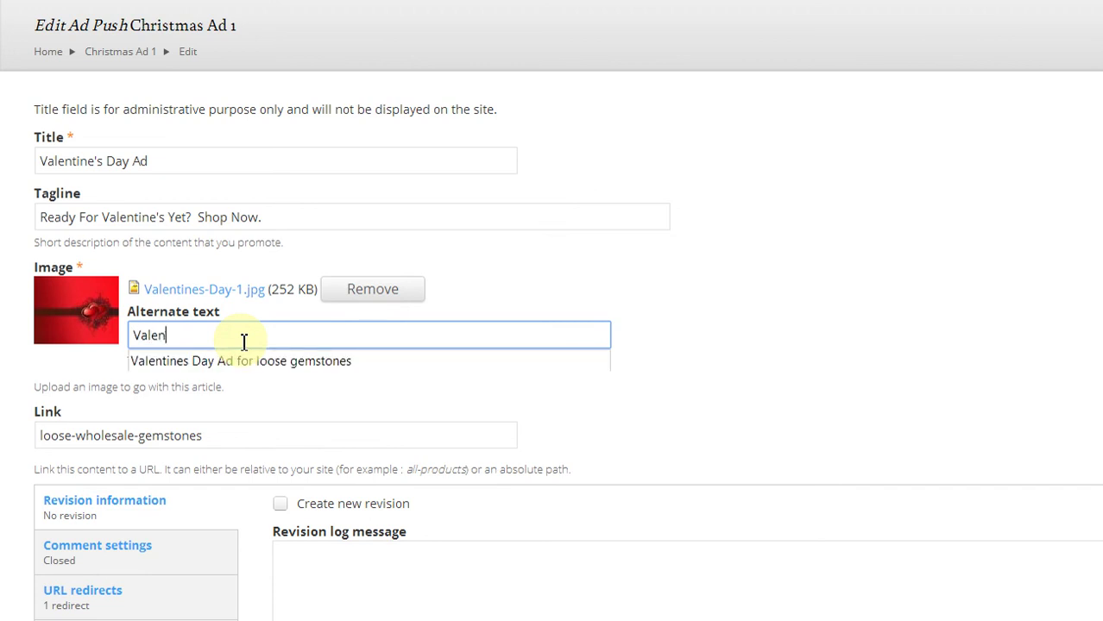
key("Down")
key("Return")
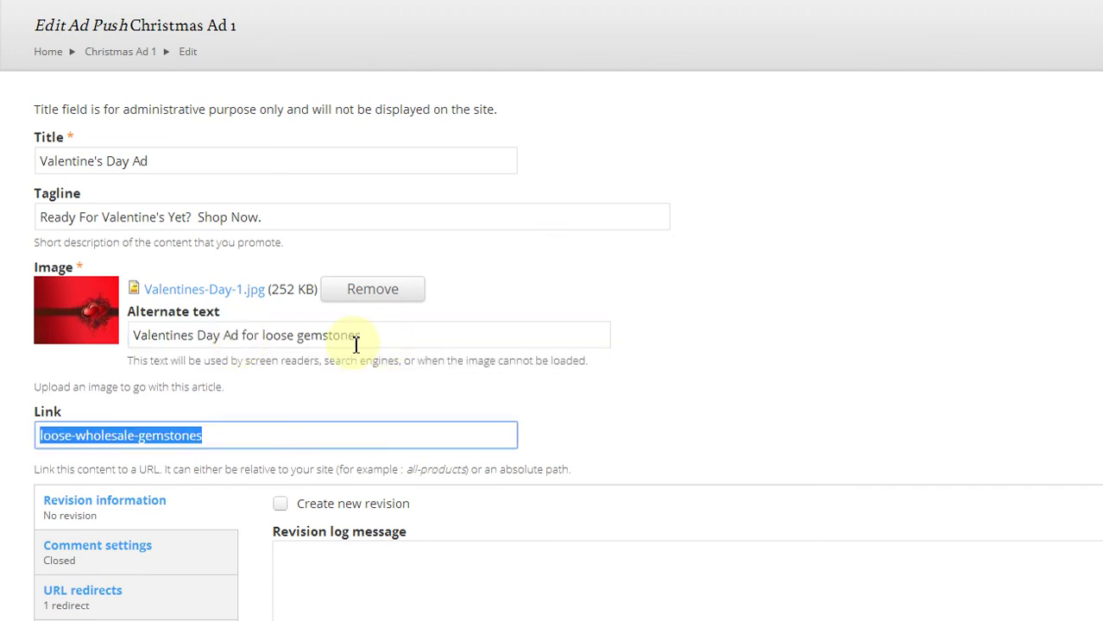
- Check the link path, leaving it as loose-wholesale-gemstones
left_click(240, 434)
left_click_drag(236, 434, 31, 437)
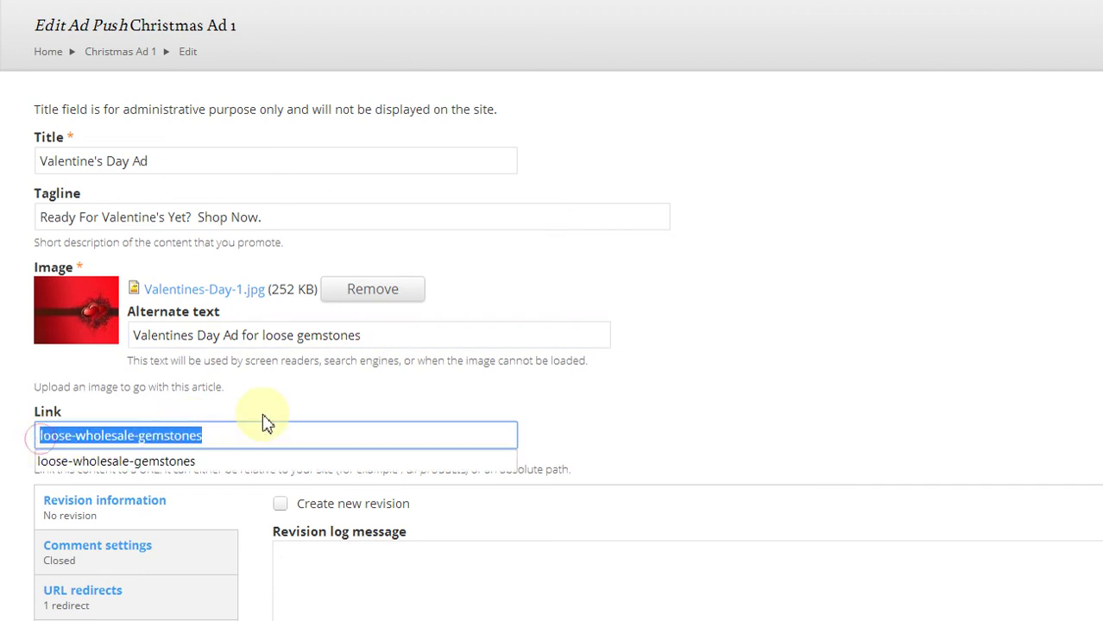
left_click(217, 458)
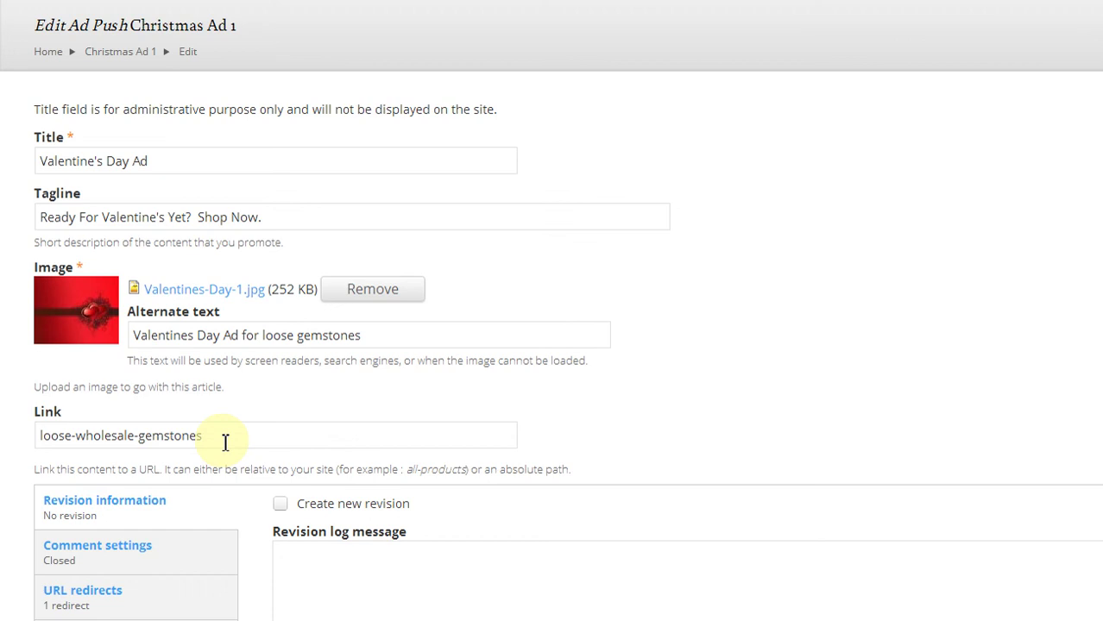
scroll(273, 466, "down", 2)
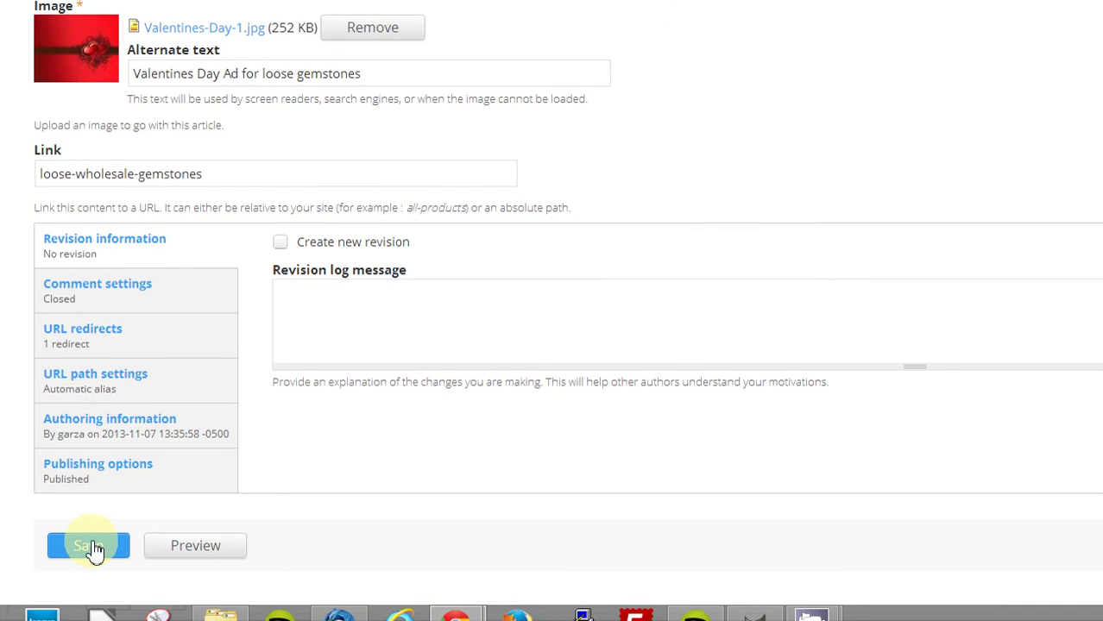
- Save the Valentine's Day Ad and review its red hearts image, link and tagline
left_click(94, 524)
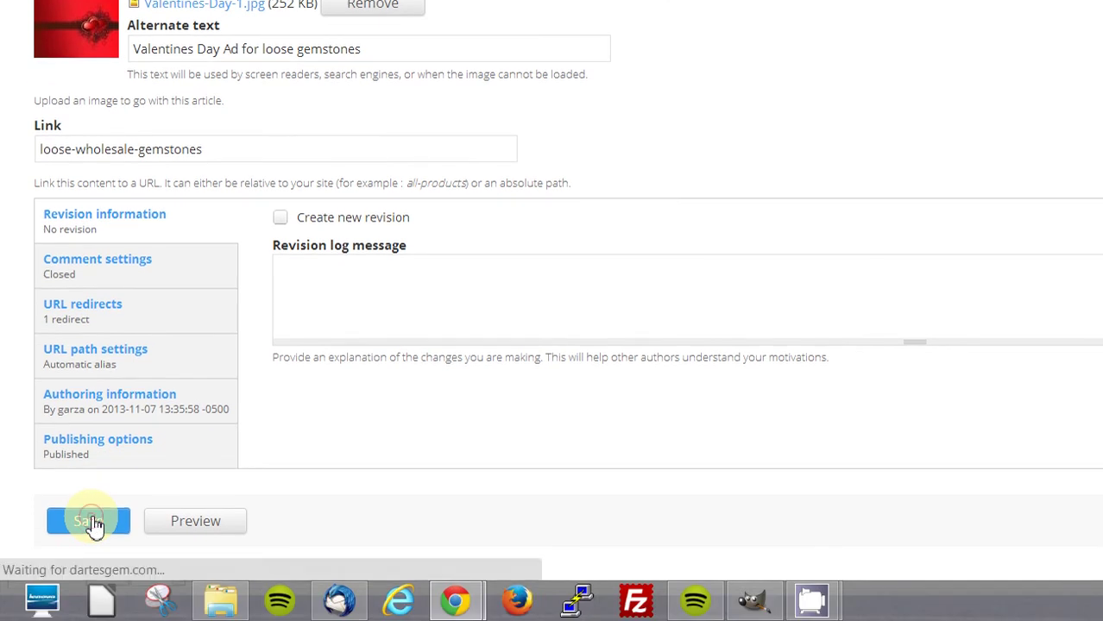
left_click(96, 521)
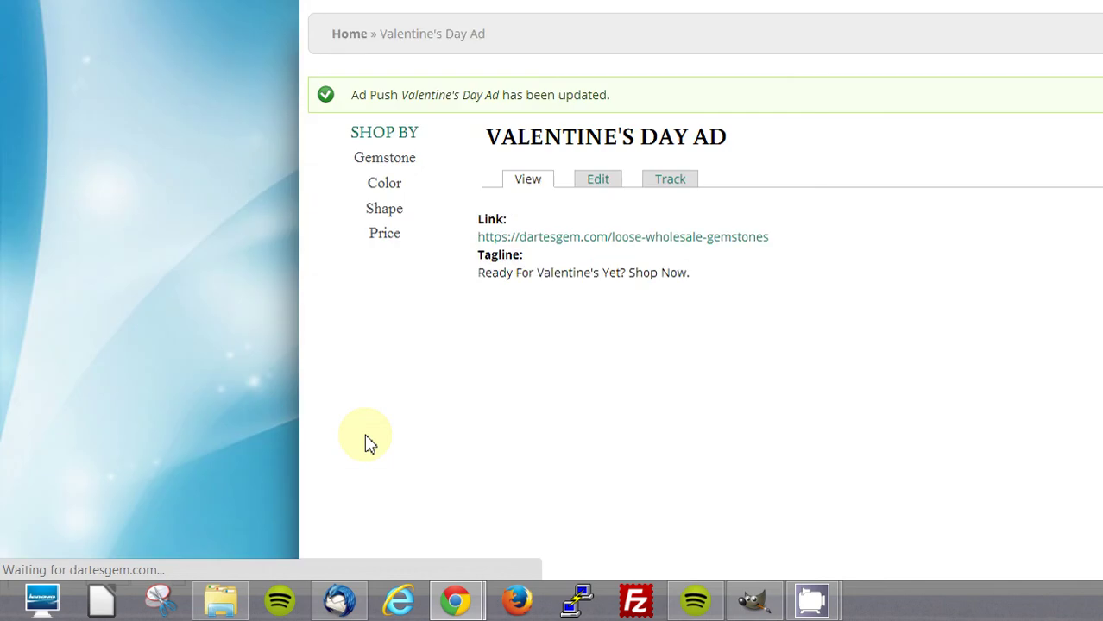
scroll(801, 390, "down", 2)
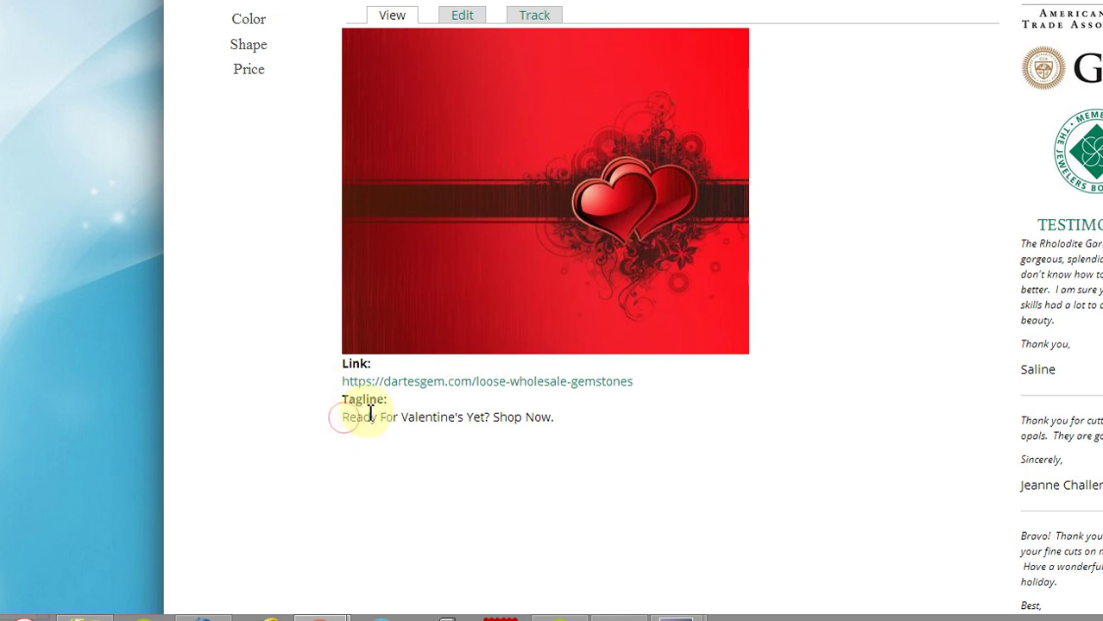
left_click_drag(344, 417, 586, 412)
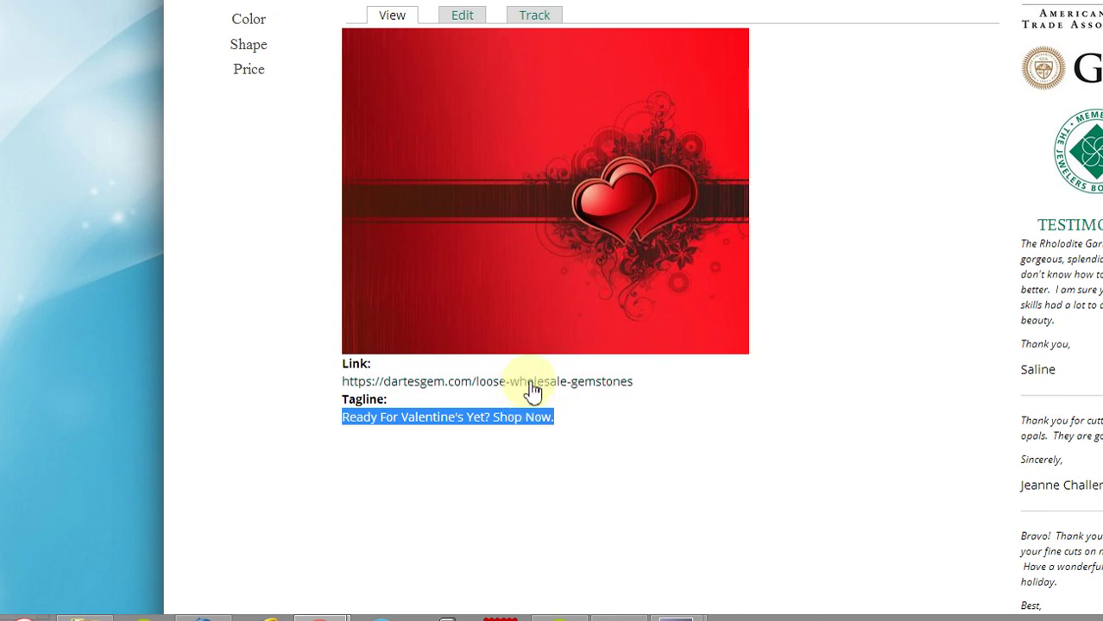
scroll(794, 201, "down", 2)
scroll(793, 202, "up", 4)
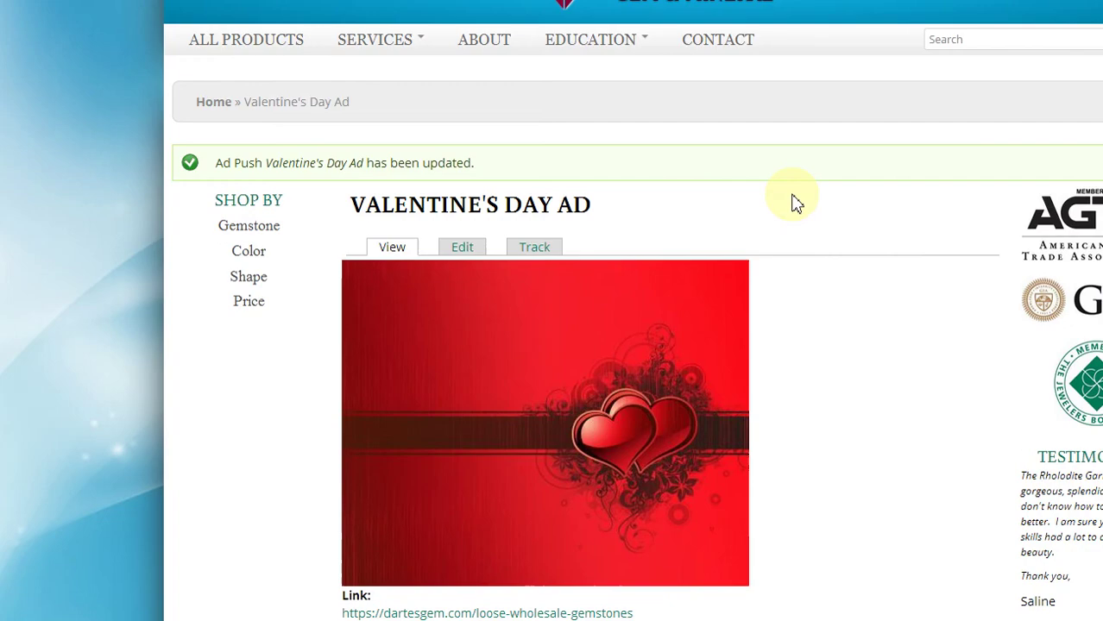
scroll(455, 197, "up", 1)
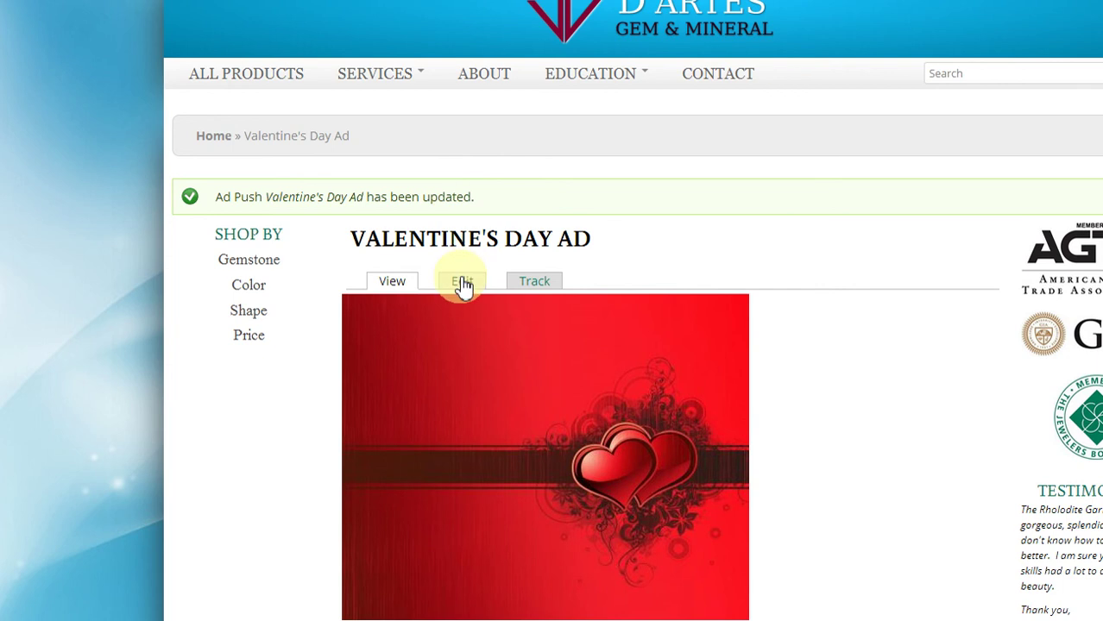
scroll(315, 159, "up", 2)
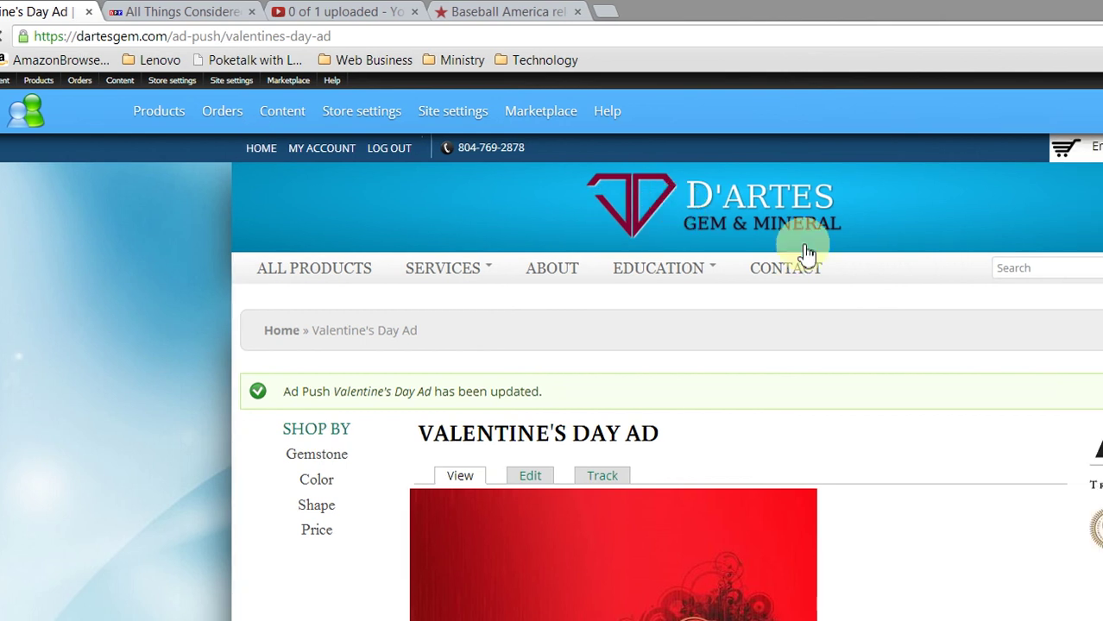
- Go to the D'Artes home page and scroll to the red hearts Valentine's promo tile
left_click(804, 249)
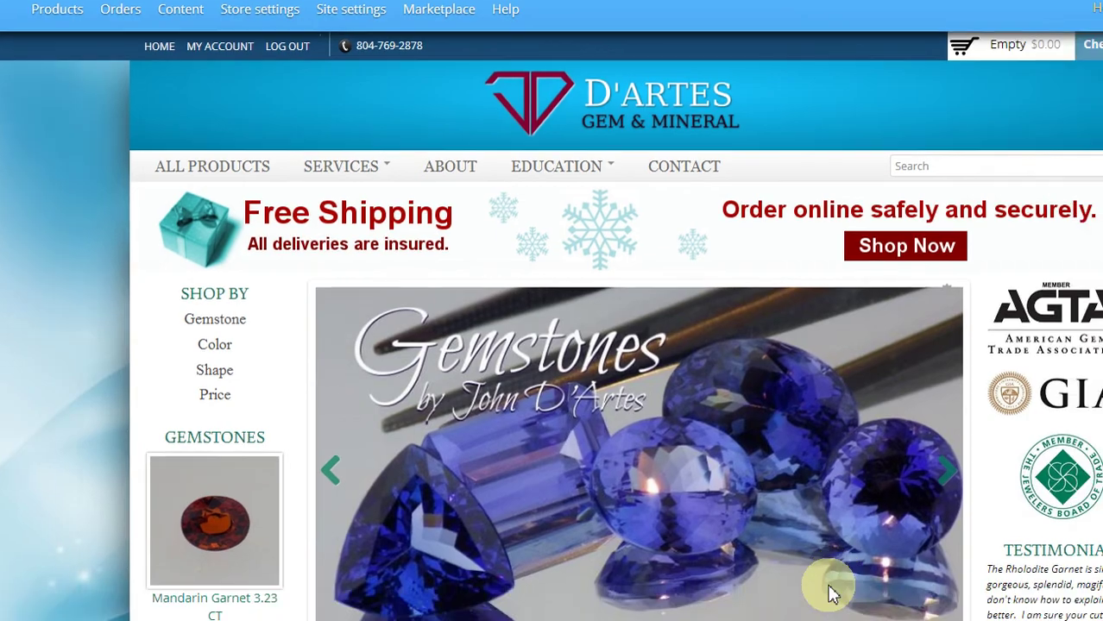
scroll(794, 516, "down", 10)
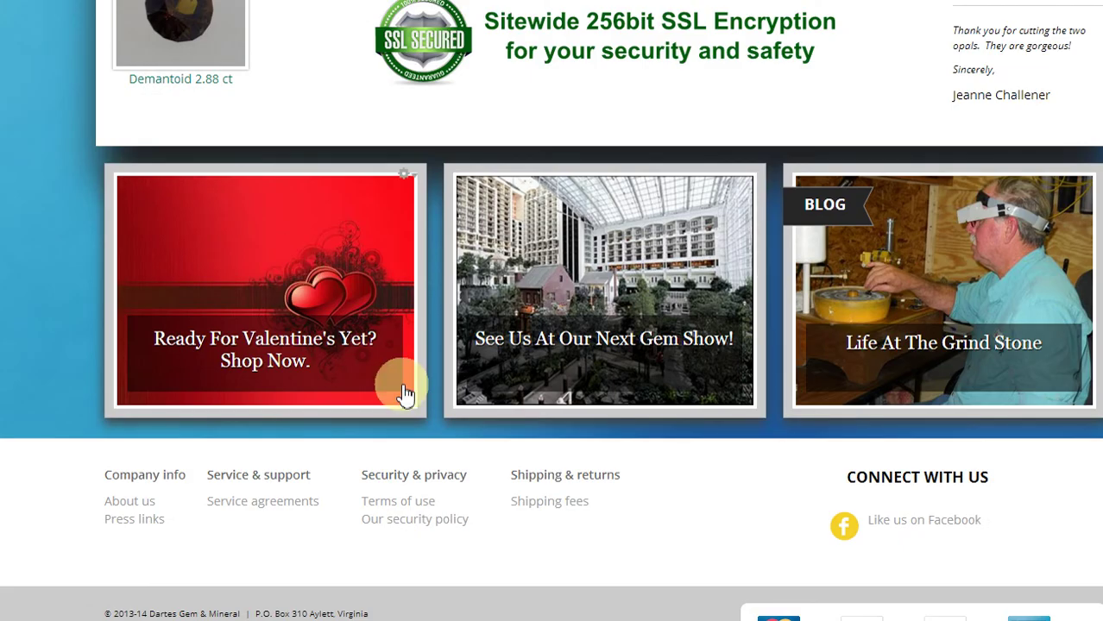